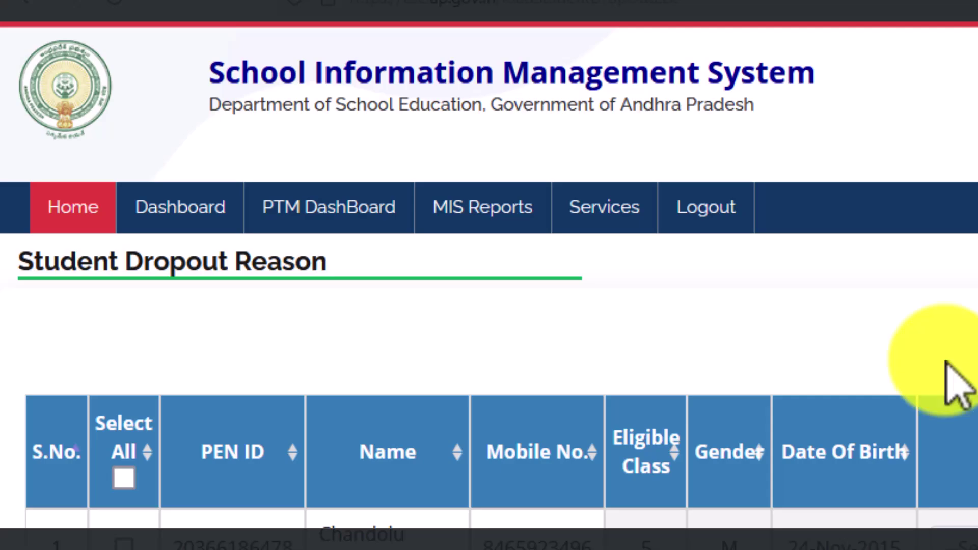
- Open the Amaravati Teachers website from the search results, decline its notifications, and open the CSE SITE LOGIN LINK post
{"action": "left_click", "coordinate": [45, 209]}
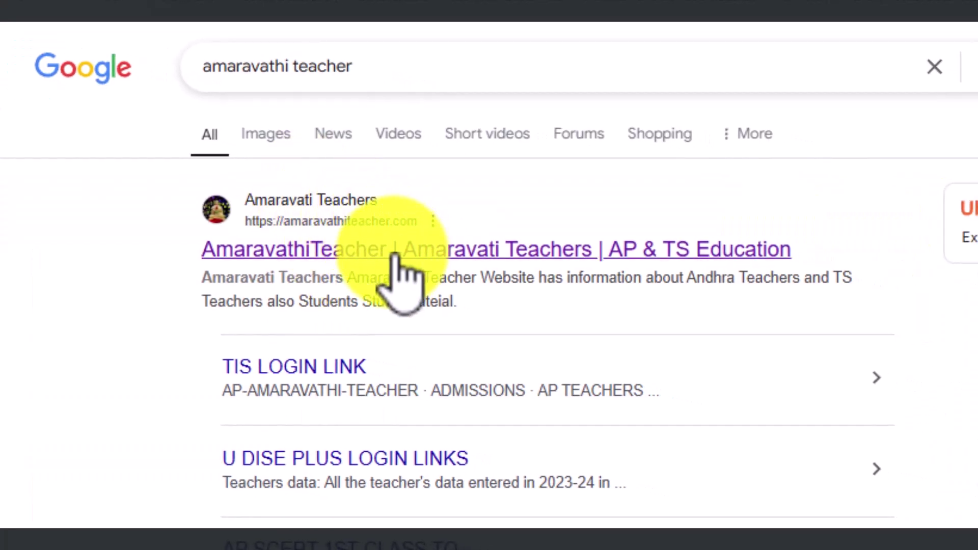
{"action": "left_click", "coordinate": [400, 275]}
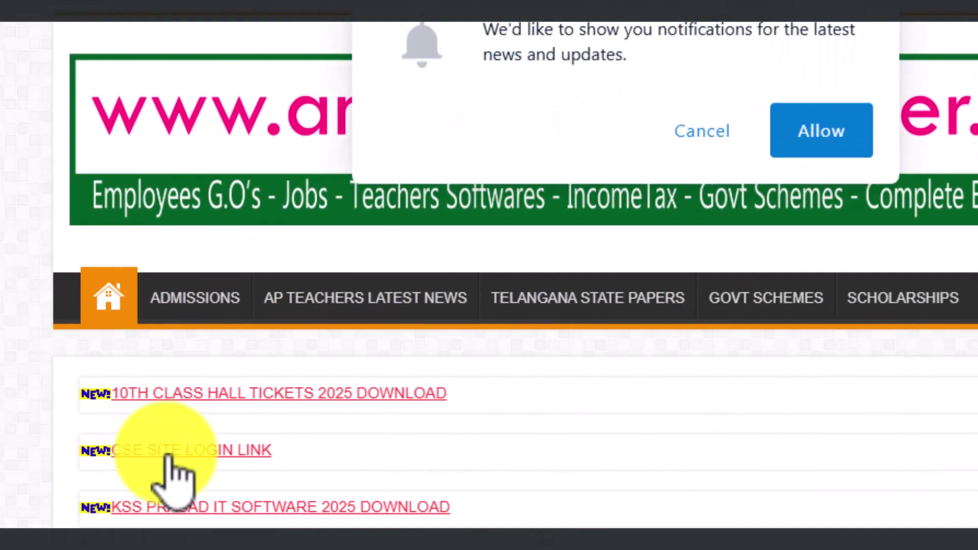
{"action": "left_click", "coordinate": [688, 134]}
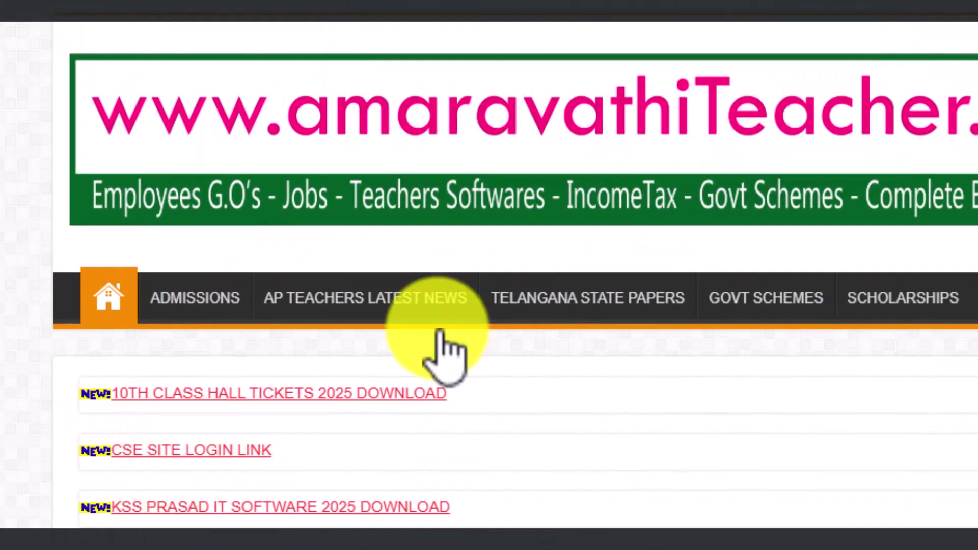
{"action": "left_click", "coordinate": [202, 451]}
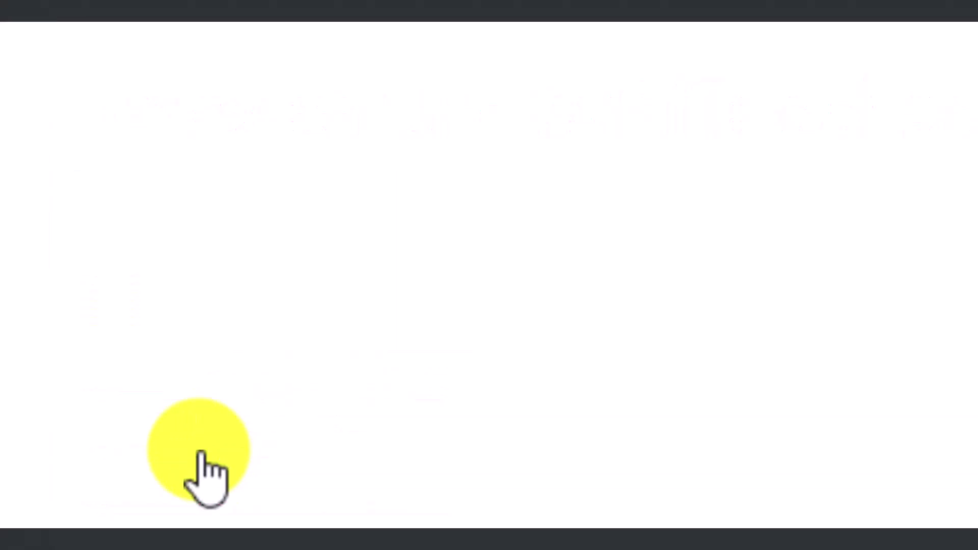
- Follow the CSE site login link in the post and open the login page of the School Education website
{"action": "scroll", "coordinate": [489, 275], "scroll_direction": "down", "scroll_amount": 2}
{"action": "scroll", "coordinate": [219, 540], "scroll_direction": "down", "scroll_amount": 2}
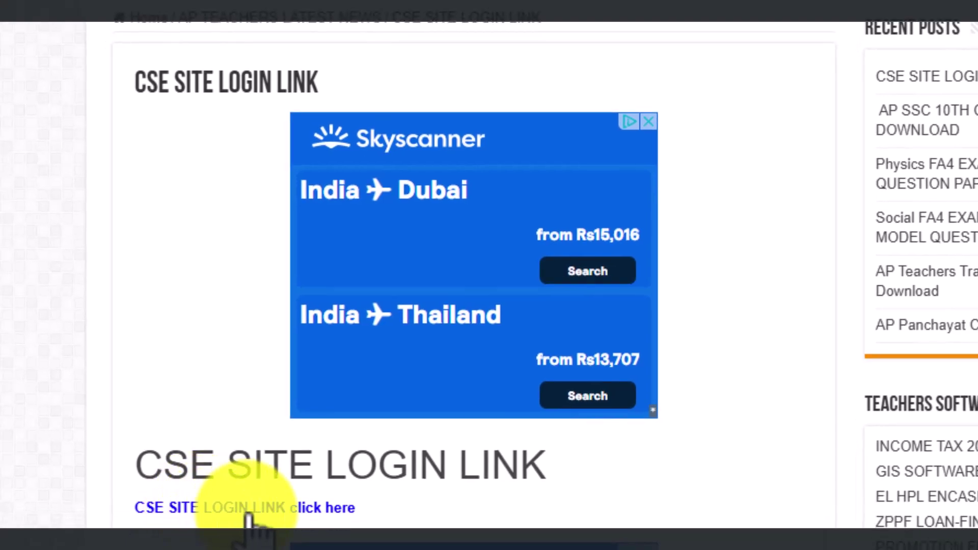
{"action": "left_click", "coordinate": [248, 515]}
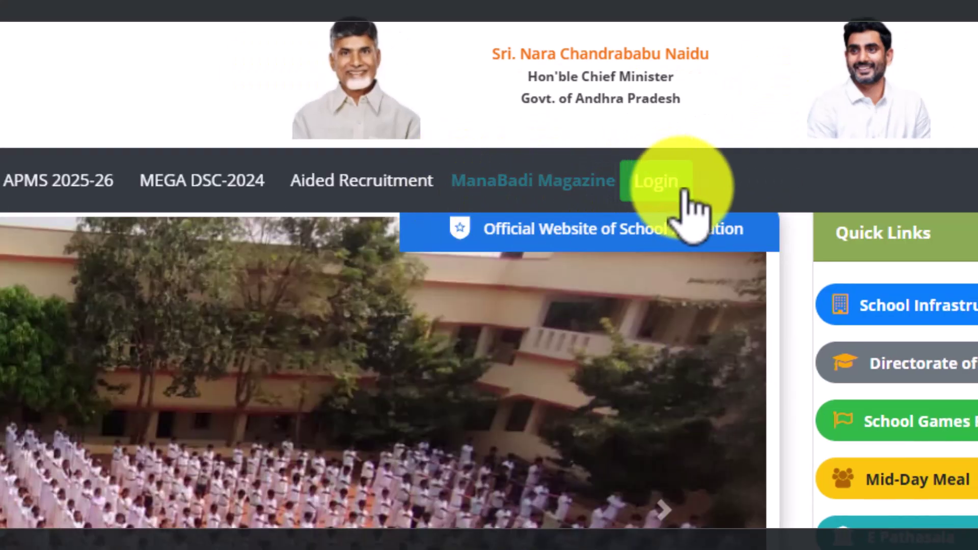
{"action": "left_click", "coordinate": [685, 194]}
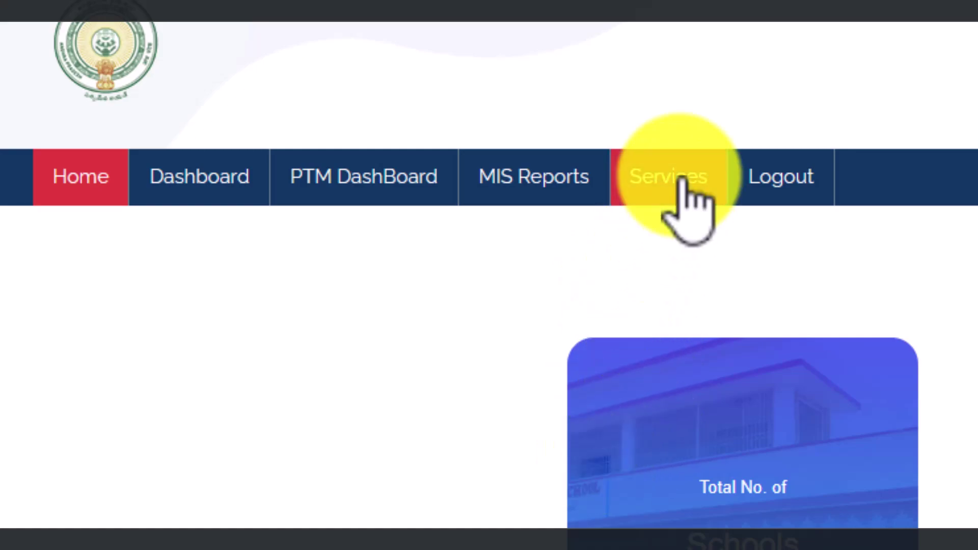
- Open the Services page and find R3.8 Student Dropout Reason in the R3: Services group
{"action": "left_click", "coordinate": [684, 183]}
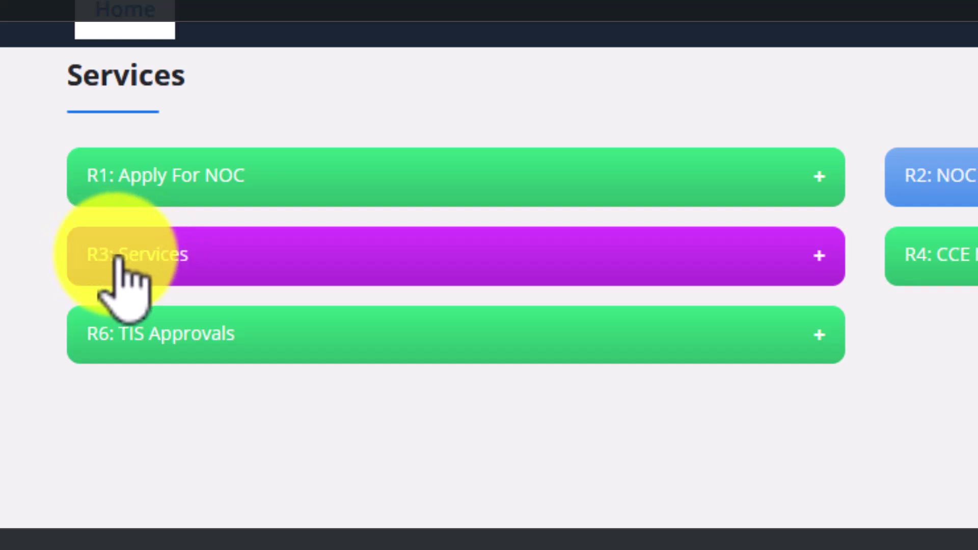
{"action": "left_click", "coordinate": [119, 257]}
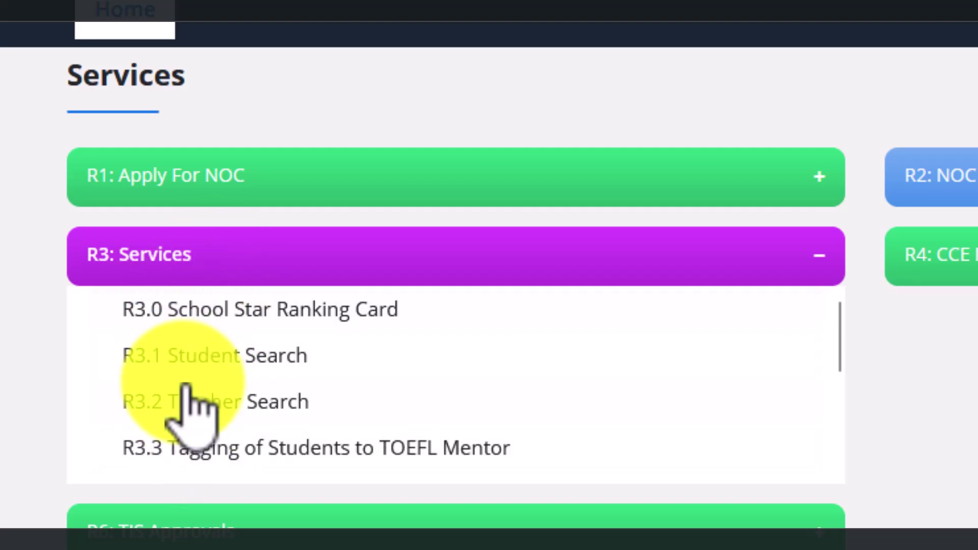
{"action": "scroll", "coordinate": [339, 375], "scroll_direction": "down", "scroll_amount": 4}
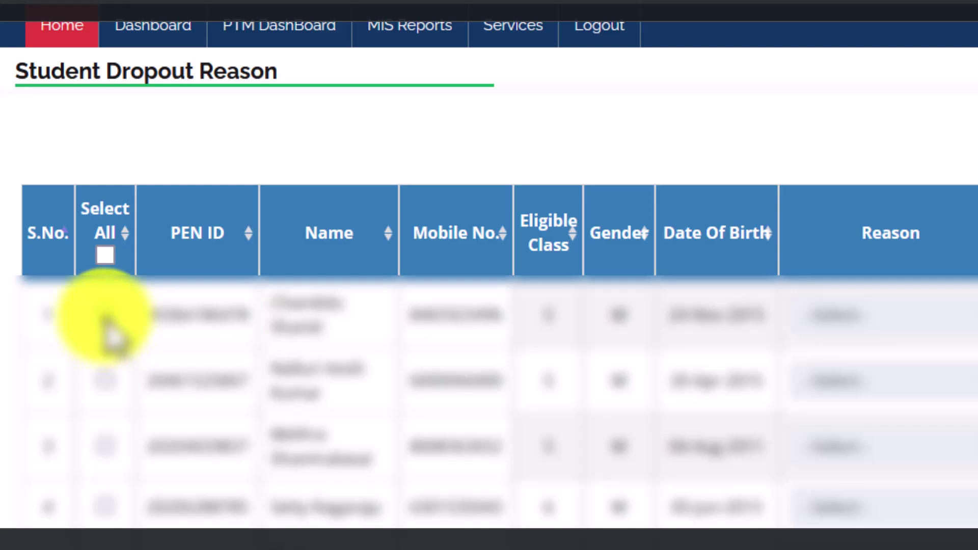
- Select the first student in the dropout list and set the reason to Duplicate Entry
{"action": "left_click", "coordinate": [105, 315]}
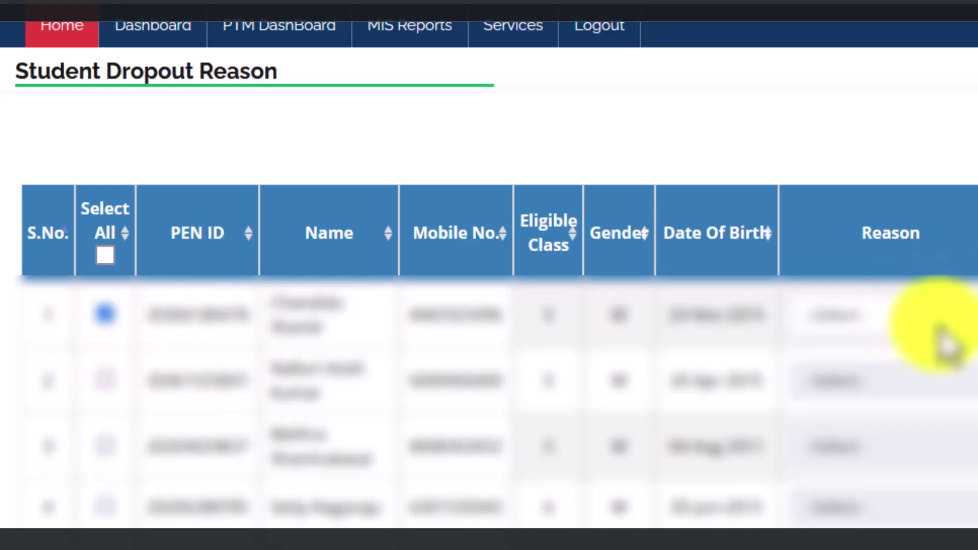
{"action": "left_click", "coordinate": [938, 328]}
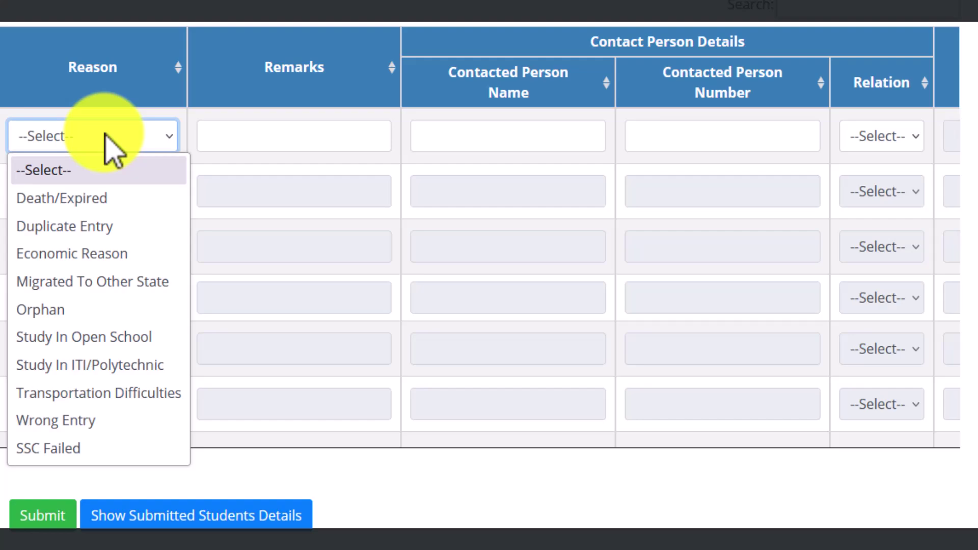
{"action": "left_click", "coordinate": [101, 225]}
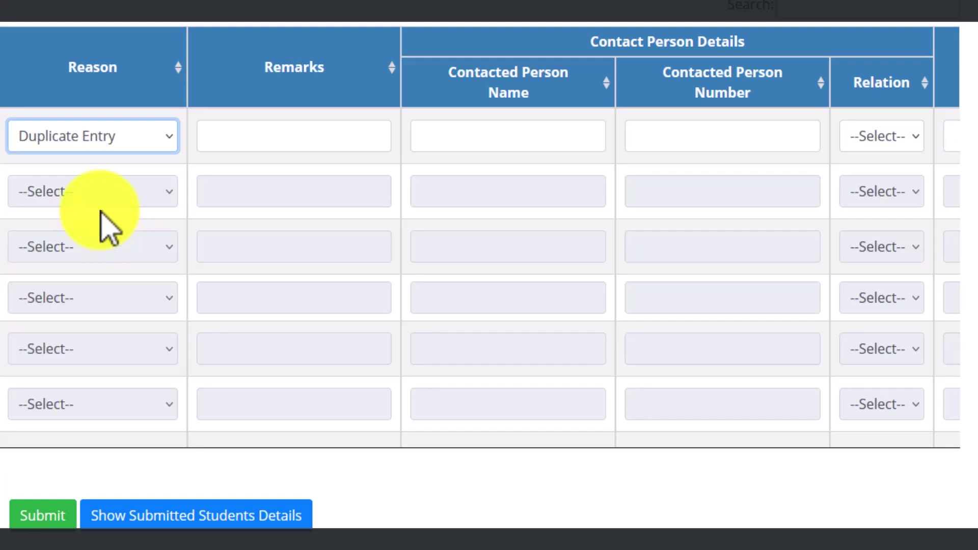
- Go through the first student's remarks and contact person fields, and set the relation to Father
{"action": "left_click", "coordinate": [303, 135]}
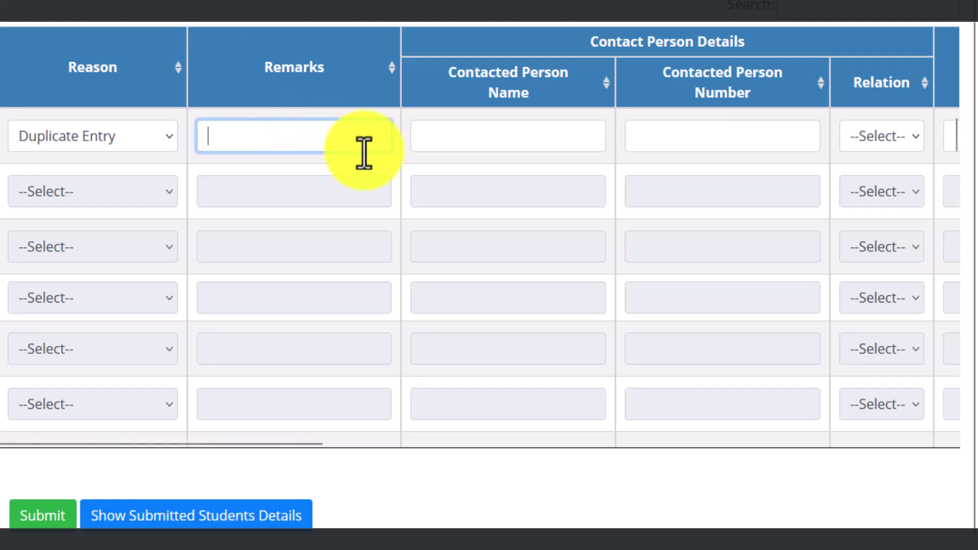
{"action": "left_click_drag", "start_coordinate": [322, 444], "coordinate": [694, 457]}
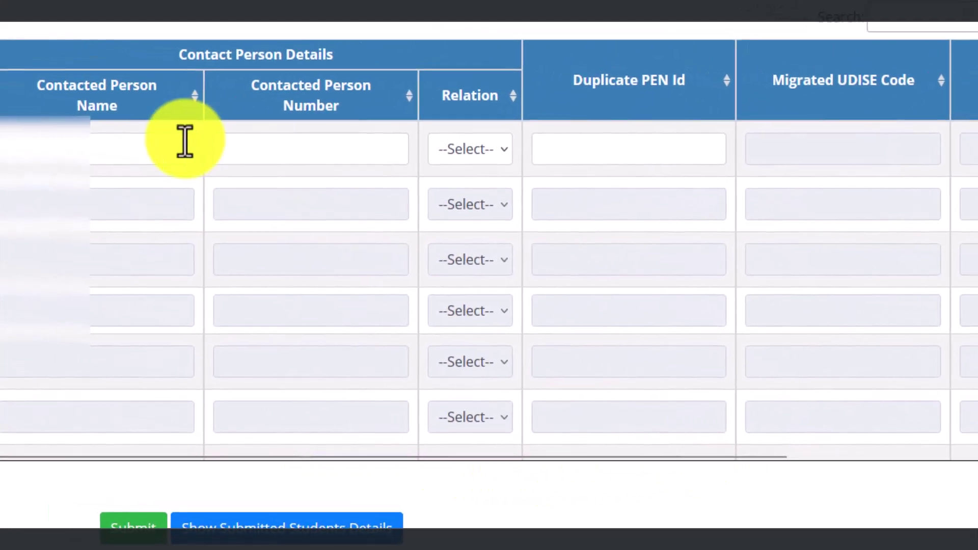
{"action": "left_click", "coordinate": [476, 149]}
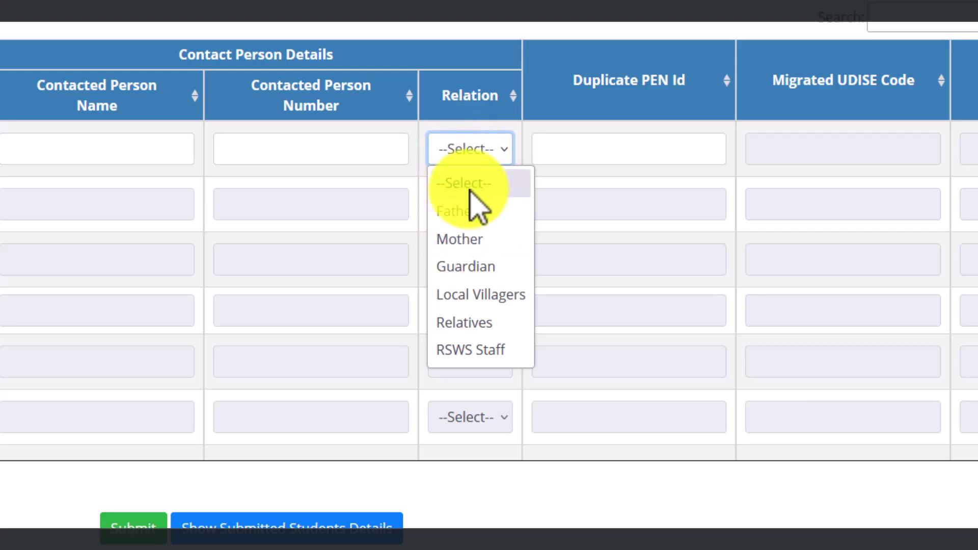
{"action": "left_click", "coordinate": [85, 155]}
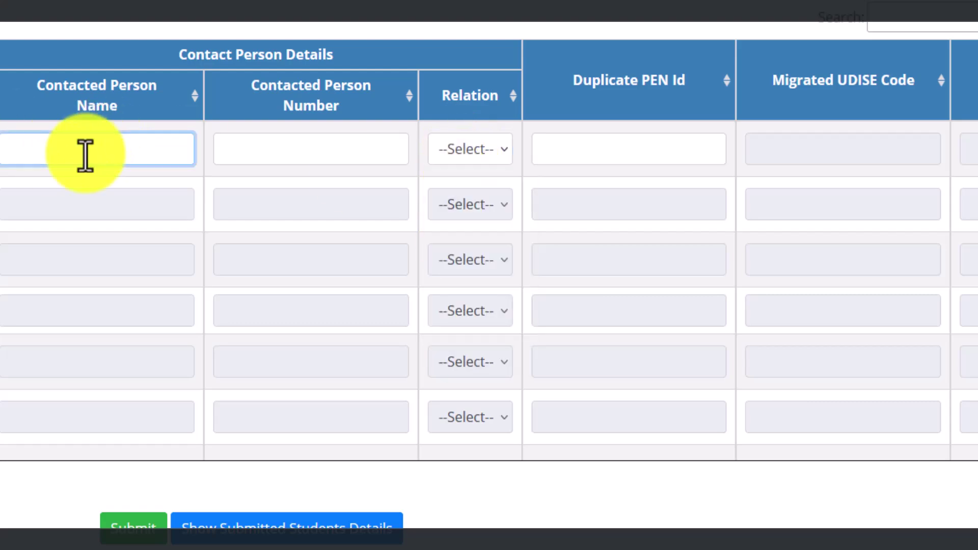
{"action": "left_click", "coordinate": [328, 154]}
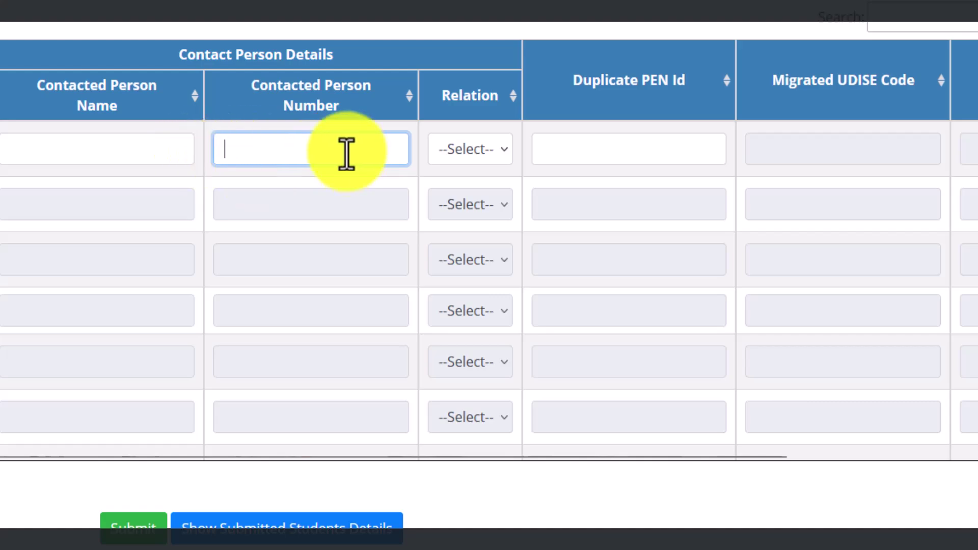
{"action": "left_click", "coordinate": [493, 152]}
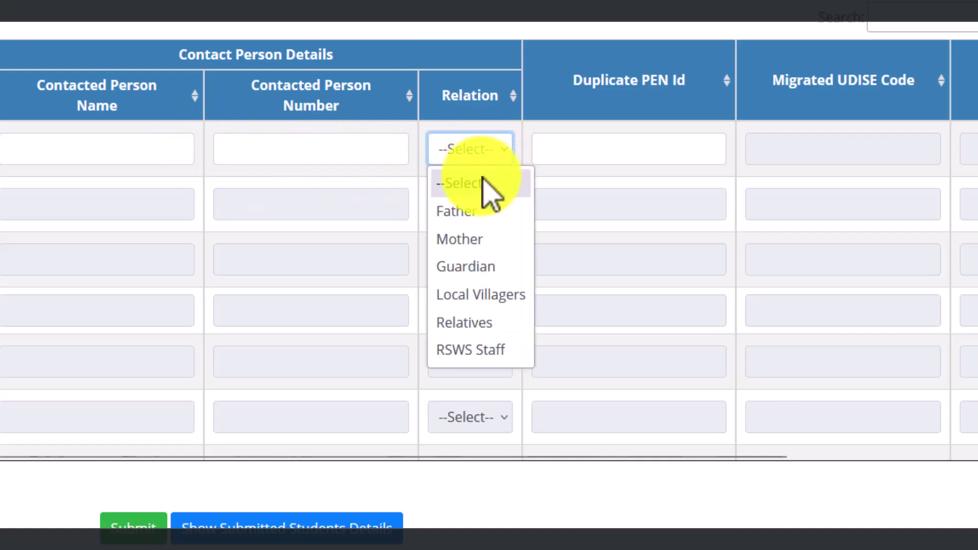
{"action": "left_click", "coordinate": [482, 211]}
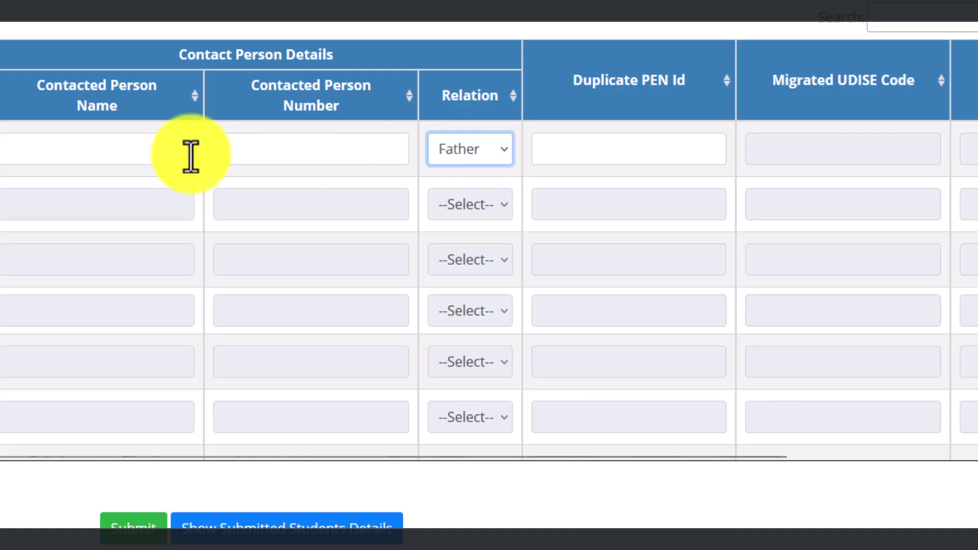
- Set the first student's contact person relation to Mother and activate the Contacted Person Number field
{"action": "left_click", "coordinate": [106, 147]}
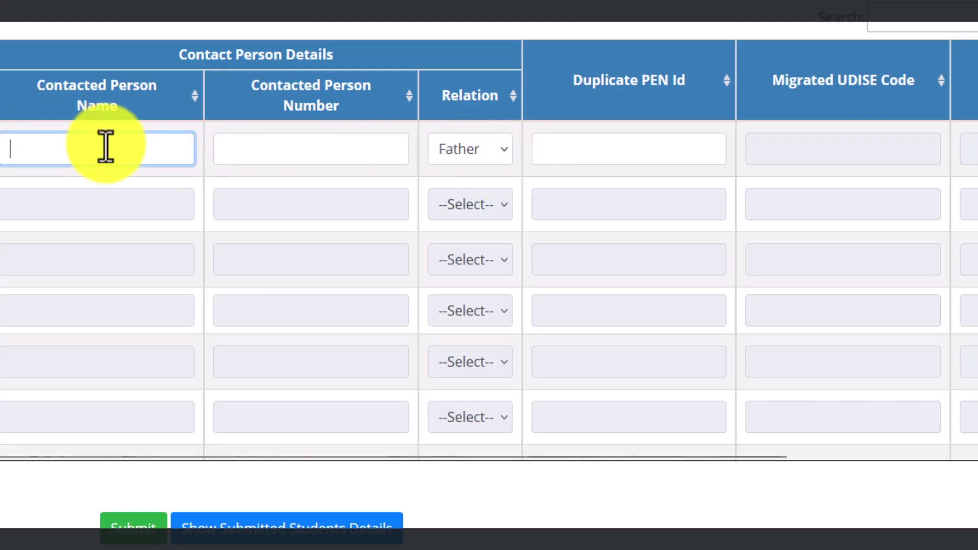
{"action": "left_click", "coordinate": [460, 150]}
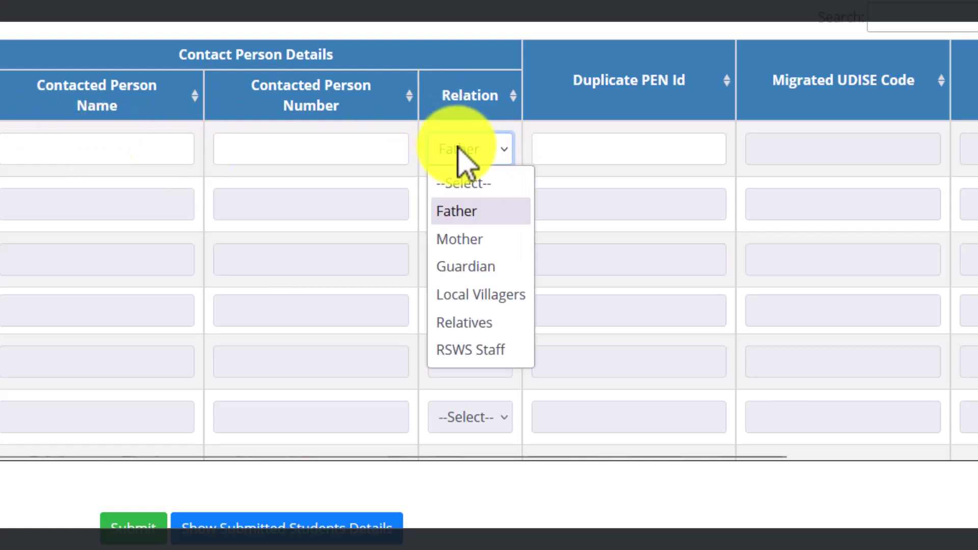
{"action": "left_click", "coordinate": [478, 240]}
{"action": "left_click", "coordinate": [300, 155]}
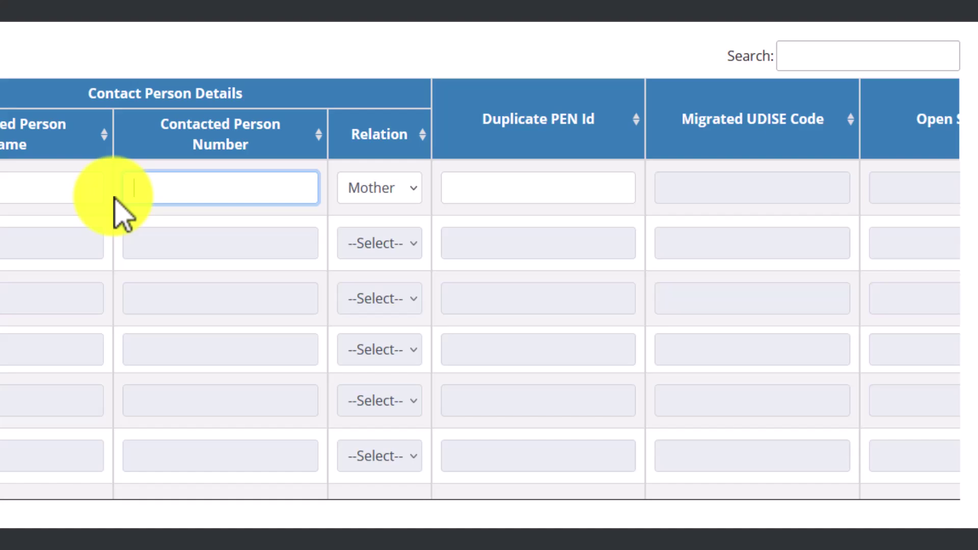
- Set the first student's dropout reason to Death/Expired and check which ID and code fields can be filled in
{"action": "left_click_drag", "start_coordinate": [465, 493], "coordinate": [3, 498]}
{"action": "key", "text": "ctrl+minus"}
{"action": "left_click", "coordinate": [134, 199]}
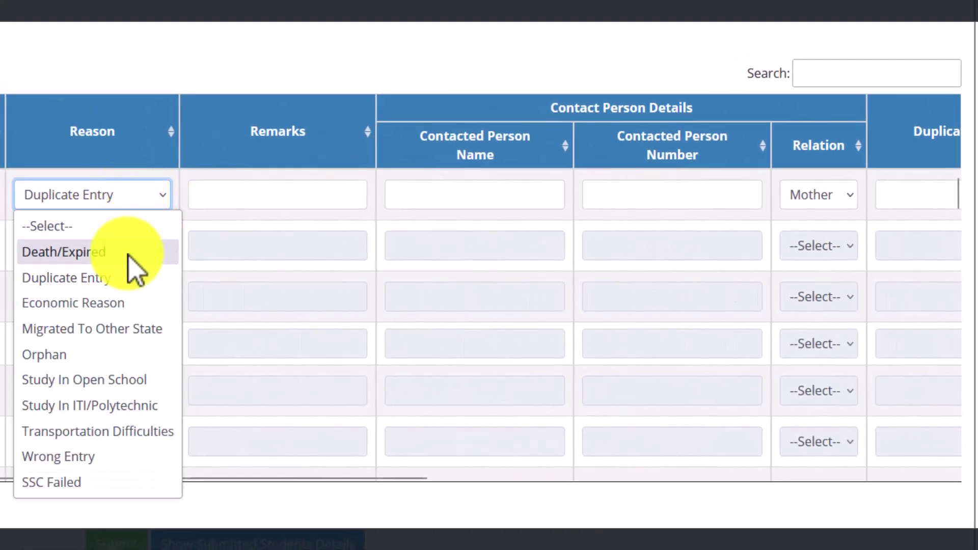
{"action": "left_click", "coordinate": [128, 251]}
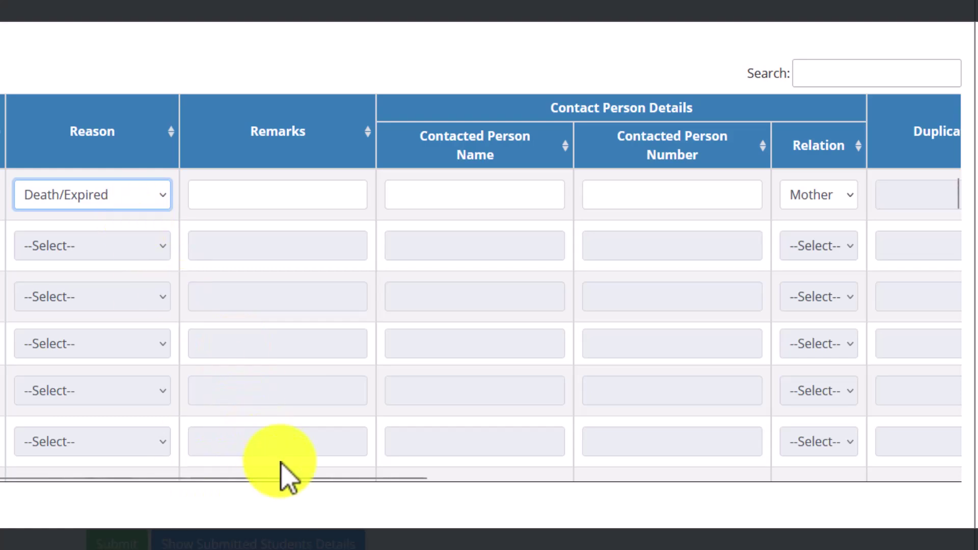
{"action": "left_click_drag", "start_coordinate": [288, 477], "coordinate": [623, 502]}
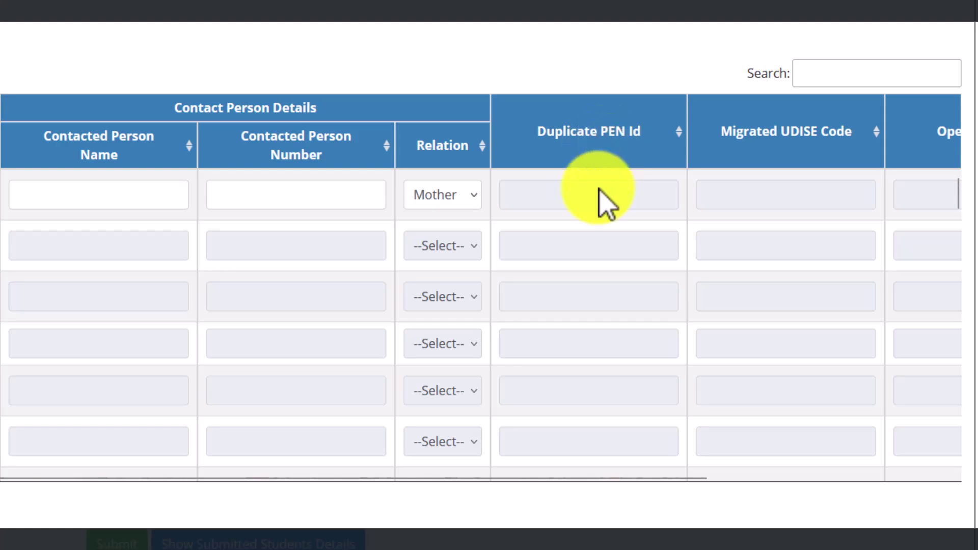
{"action": "left_click_drag", "start_coordinate": [585, 488], "coordinate": [836, 494]}
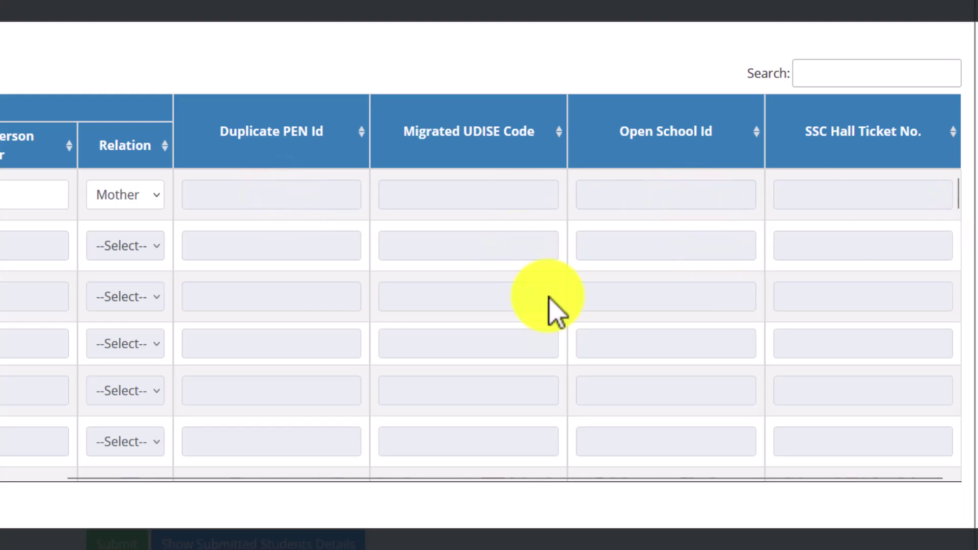
- Set the first student's dropout reason to Migrated To Other State and activate the Migrated UDISE Code field
{"action": "left_click_drag", "start_coordinate": [528, 484], "coordinate": [18, 447]}
{"action": "left_click", "coordinate": [99, 193]}
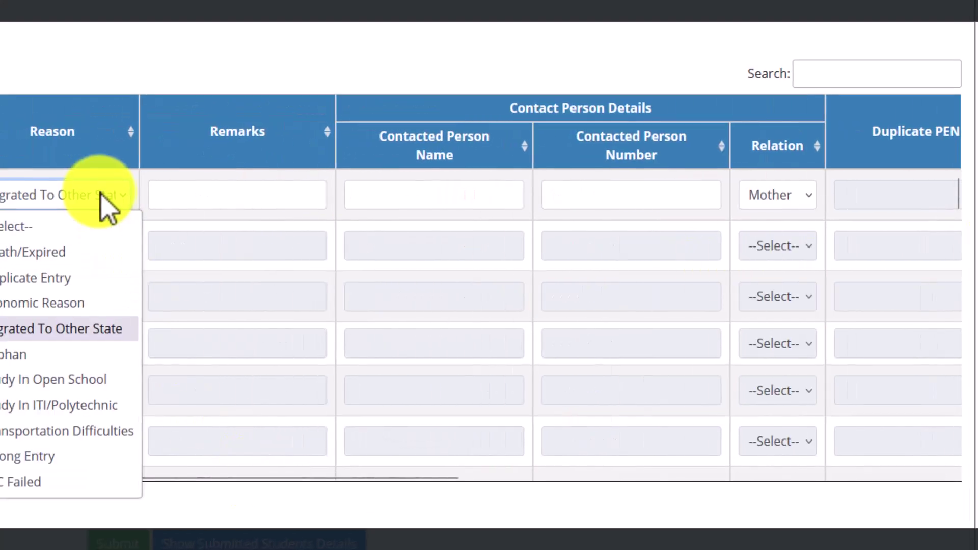
{"action": "left_click", "coordinate": [107, 194]}
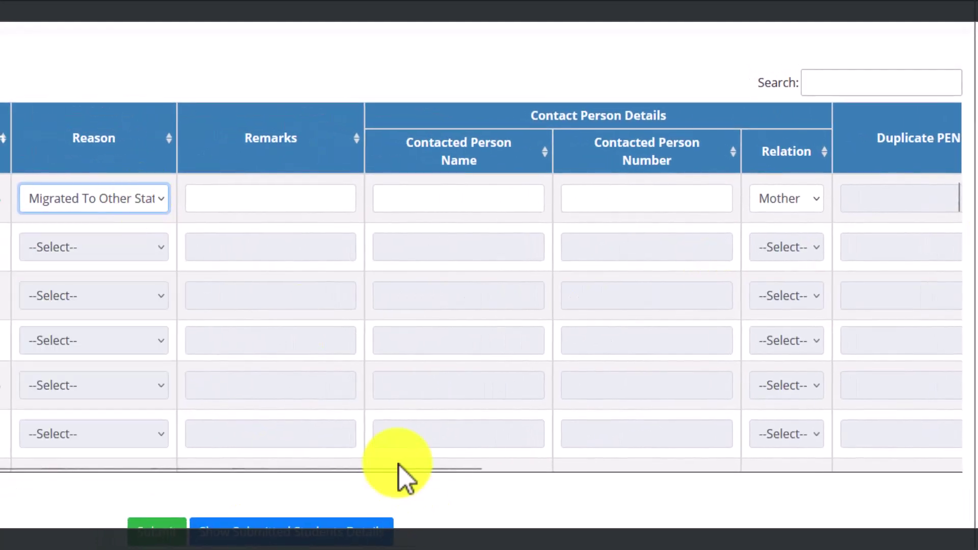
{"action": "left_click_drag", "start_coordinate": [403, 469], "coordinate": [721, 347]}
{"action": "left_click", "coordinate": [548, 204]}
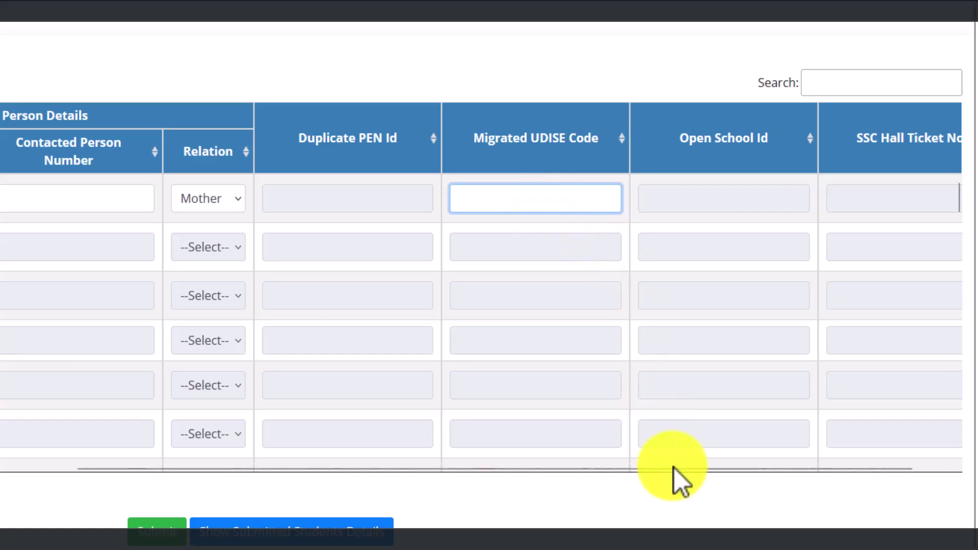
{"action": "left_click_drag", "start_coordinate": [674, 468], "coordinate": [799, 472]}
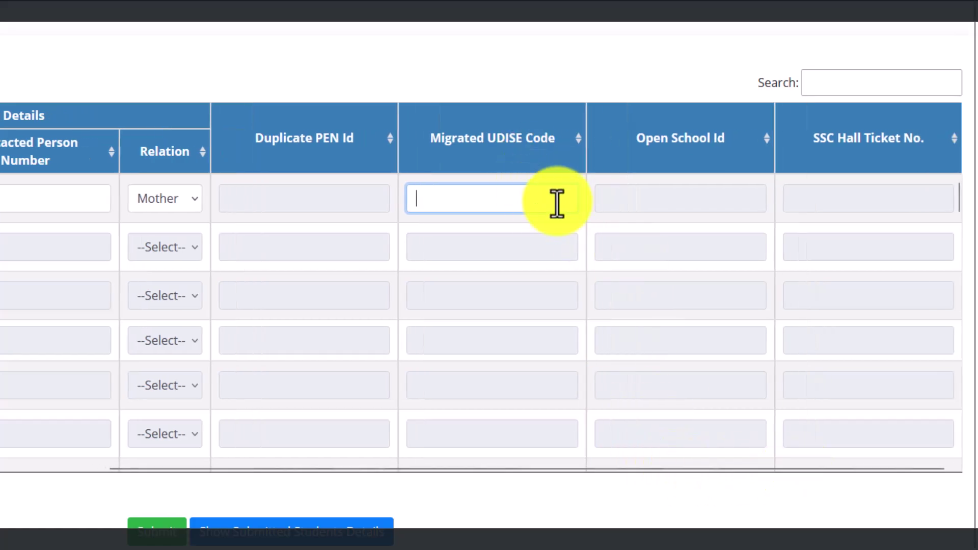
- Set the first student's dropout reason to Study In Open School and activate the Open School Id field
{"action": "left_click_drag", "start_coordinate": [560, 468], "coordinate": [153, 442]}
{"action": "left_click", "coordinate": [87, 198]}
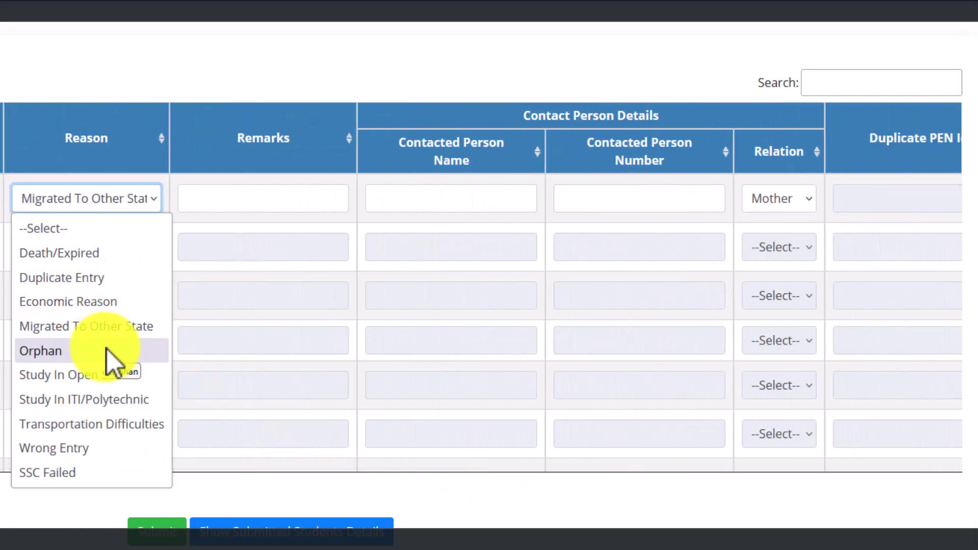
{"action": "left_click", "coordinate": [136, 383]}
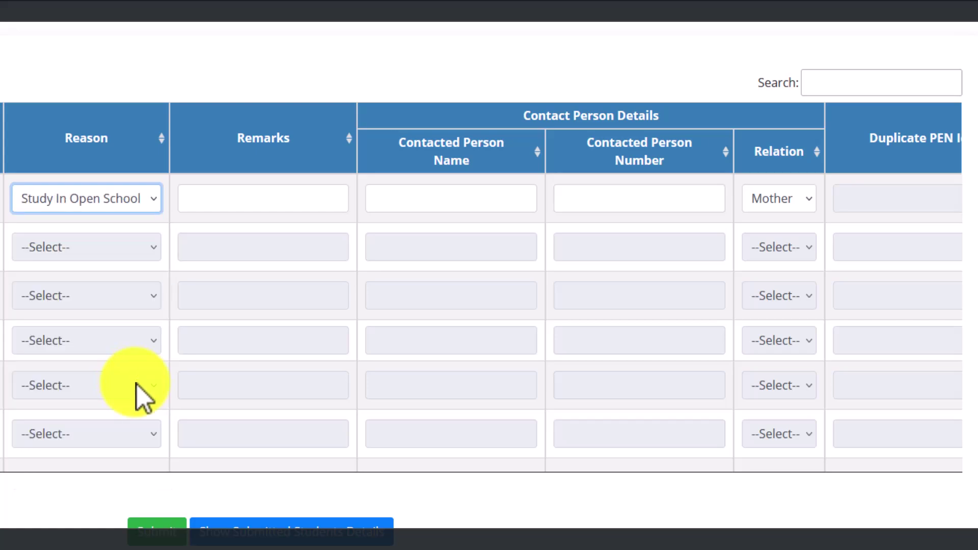
{"action": "left_click_drag", "start_coordinate": [482, 469], "coordinate": [917, 479]}
{"action": "left_click", "coordinate": [718, 203]}
- Set the first student's dropout reason to SSC Failed and activate the SSC Hall Ticket No. field
{"action": "left_click_drag", "start_coordinate": [742, 468], "coordinate": [304, 525]}
{"action": "left_click", "coordinate": [26, 188]}
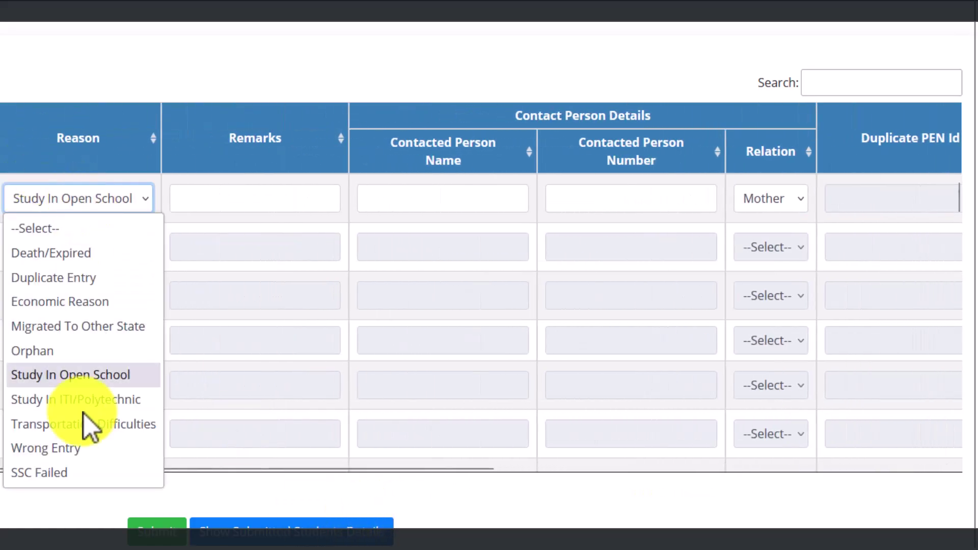
{"action": "left_click", "coordinate": [90, 477]}
{"action": "left_click_drag", "start_coordinate": [280, 469], "coordinate": [906, 485]}
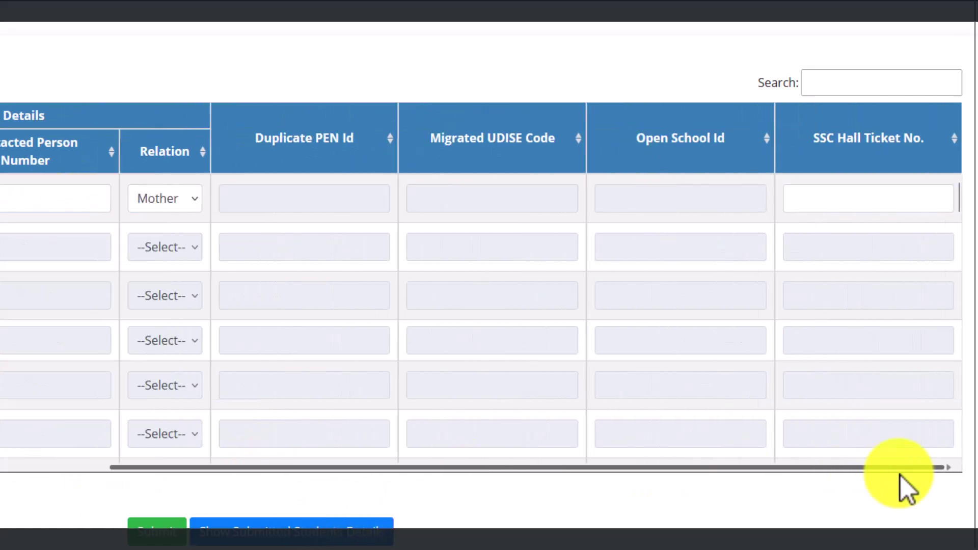
{"action": "left_click", "coordinate": [849, 201]}
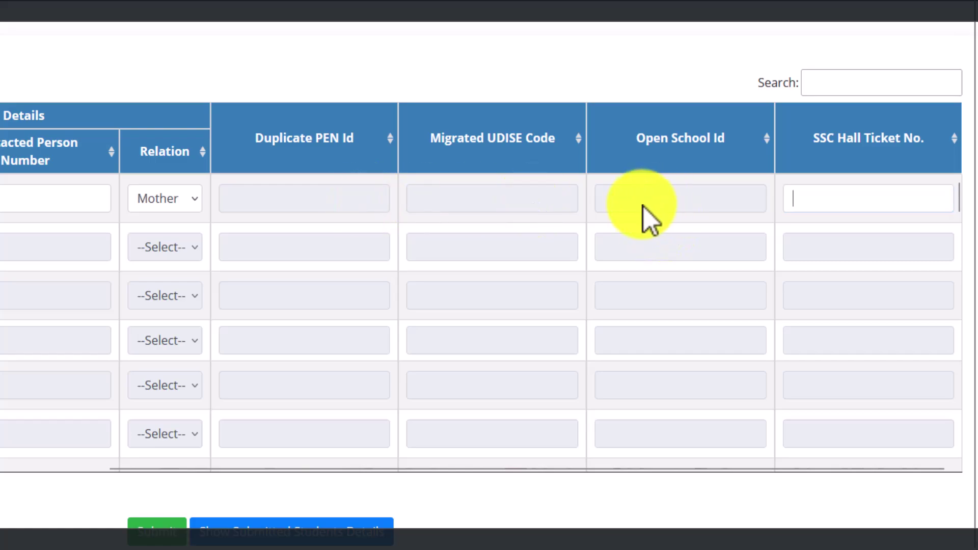
{"action": "left_click", "coordinate": [809, 198]}
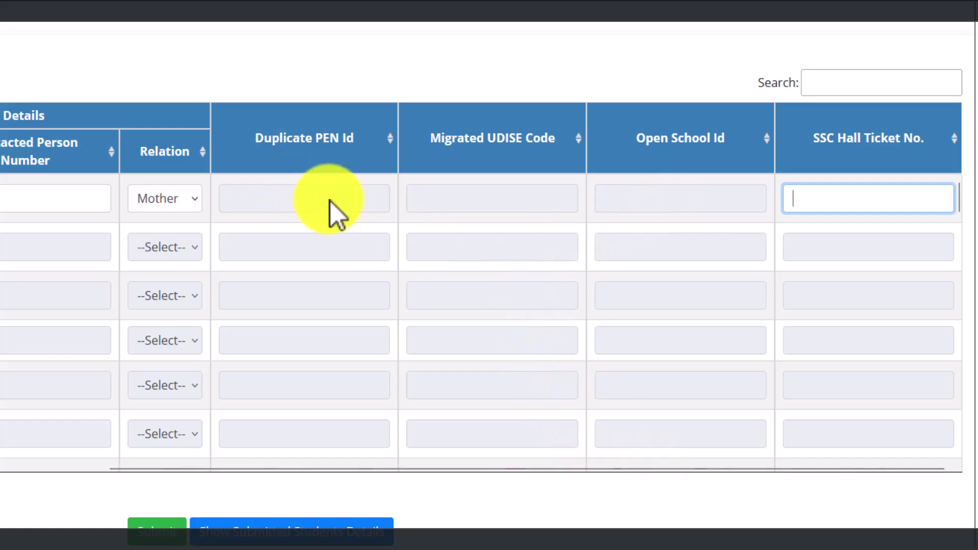
{"action": "left_click_drag", "start_coordinate": [824, 470], "coordinate": [411, 469]}
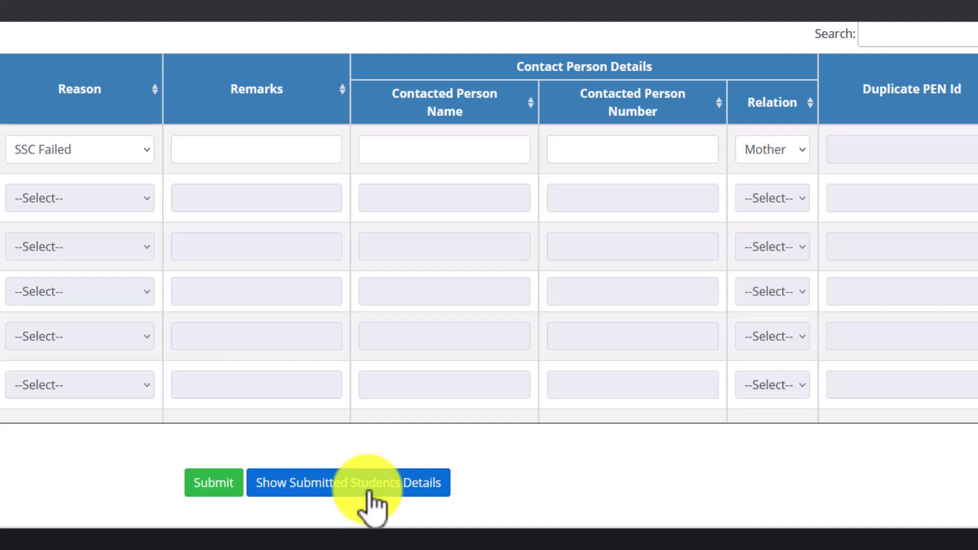
{"action": "left_click_drag", "start_coordinate": [537, 419], "coordinate": [862, 402]}
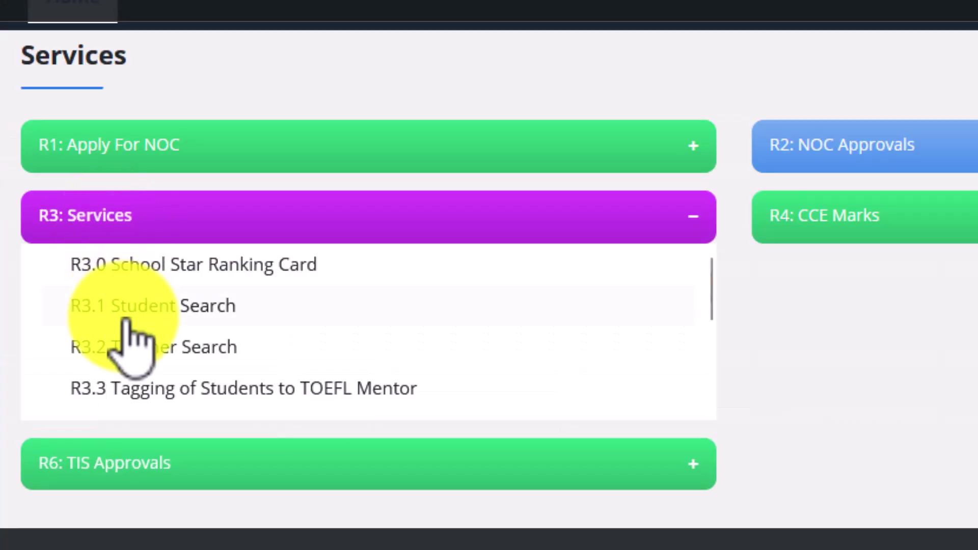
- Locate R3.8 Student Dropout Reason again in the R3: Services list
{"action": "scroll", "coordinate": [131, 338], "scroll_direction": "down", "scroll_amount": 4}
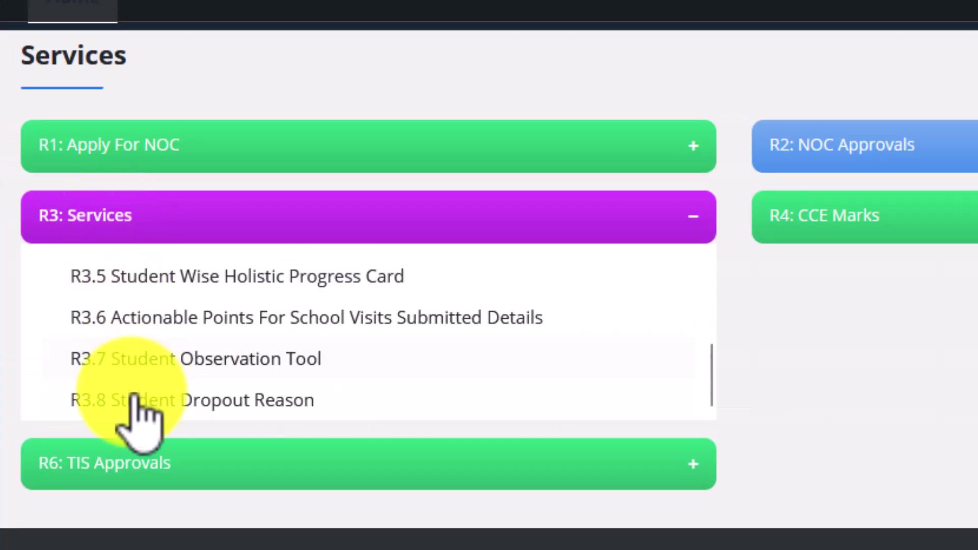